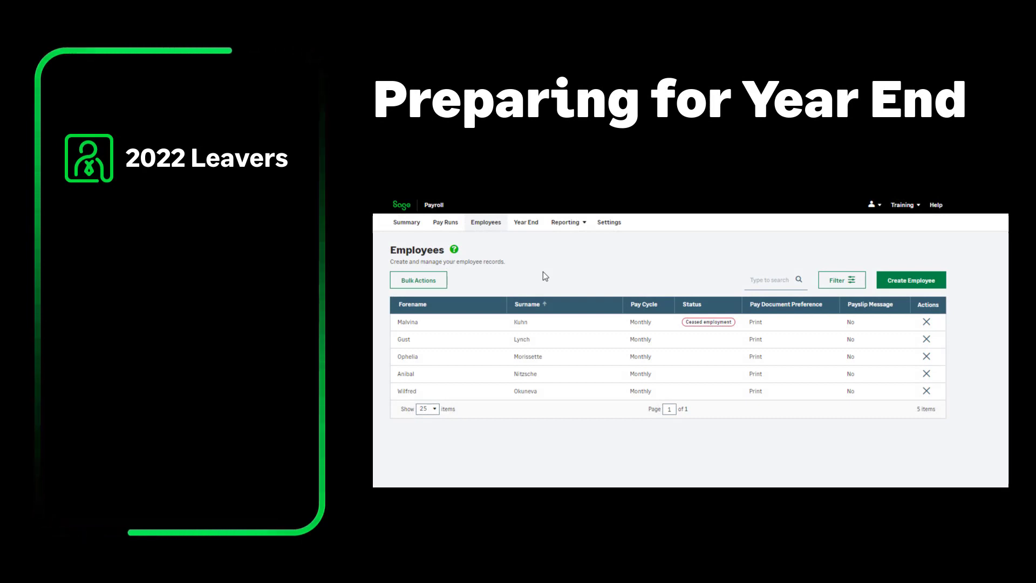
- Record the last employee in the list as a leaver with last working day 31/12/2022
click(926, 390)
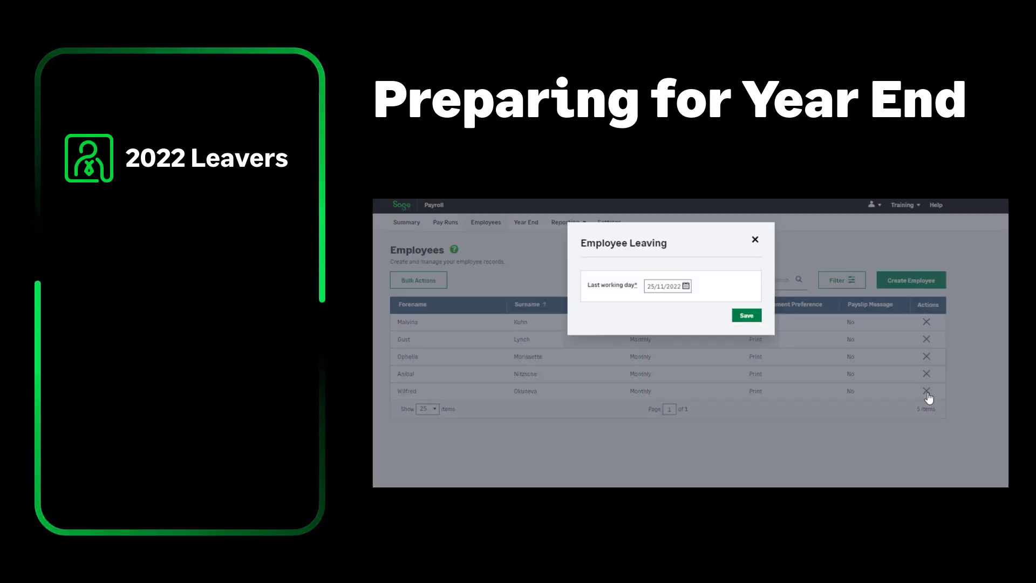
click(683, 287)
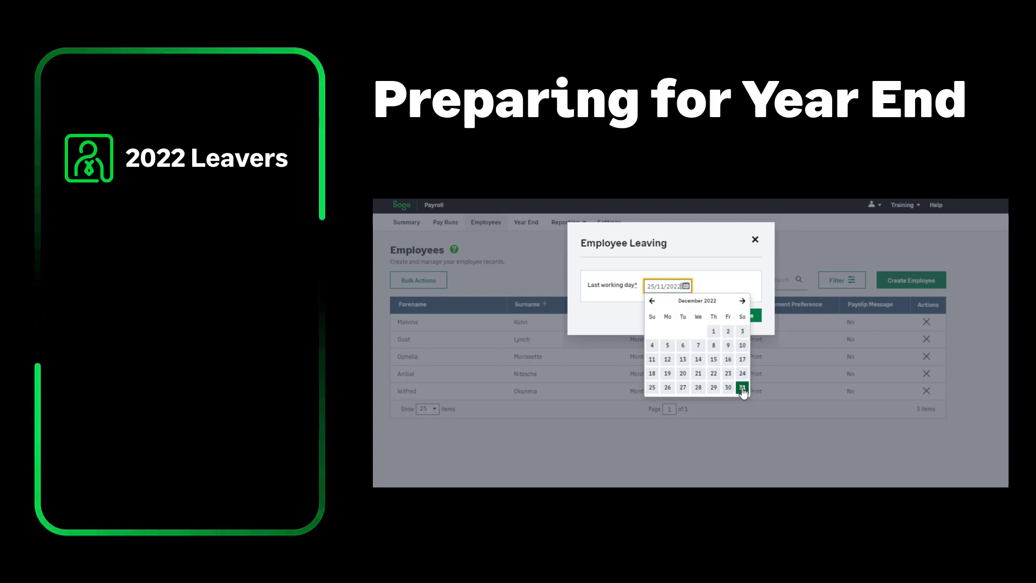
click(743, 387)
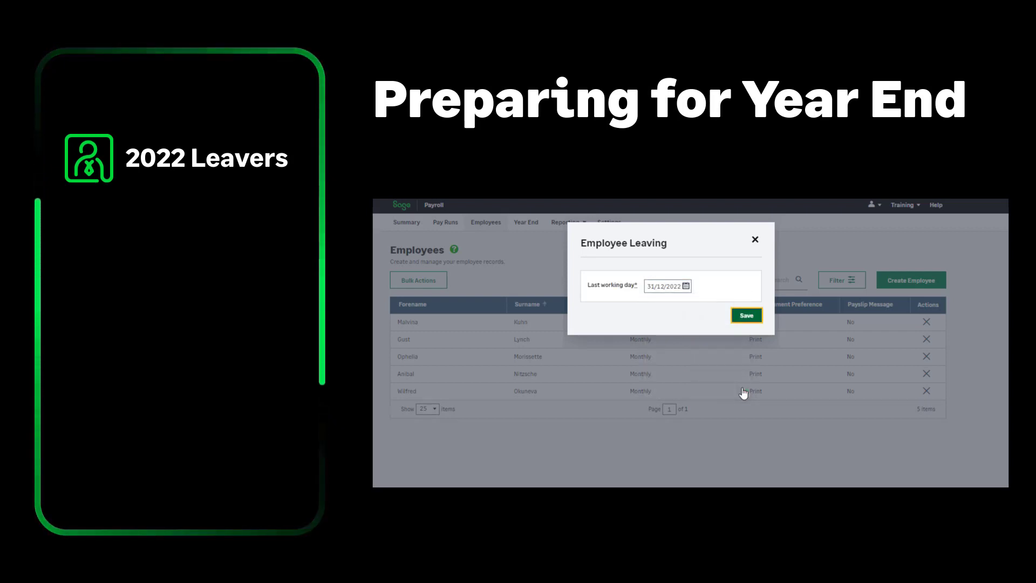
click(754, 321)
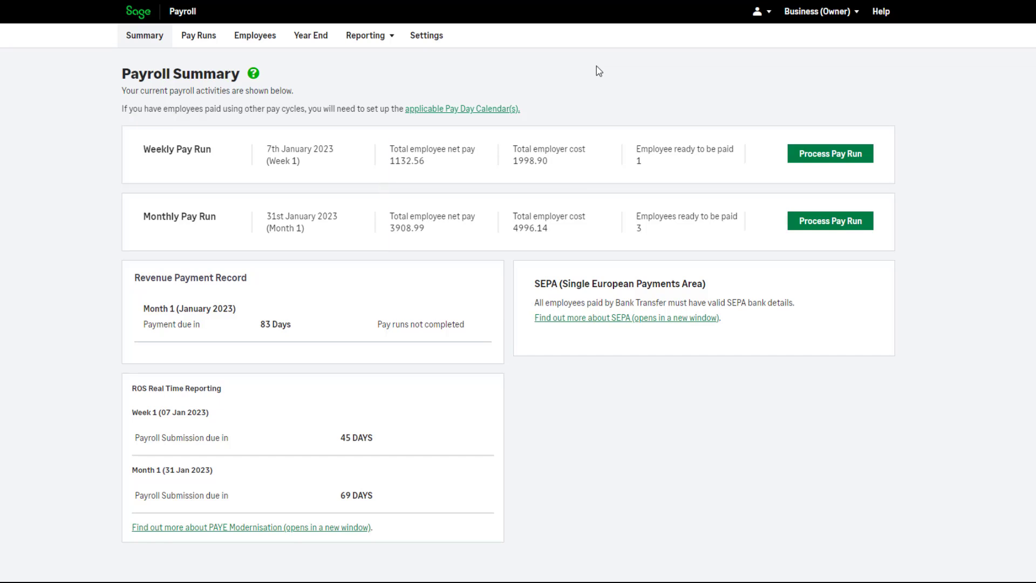
- Show the Pay Runs list of processed 2022 runs up to Week 53 and Month 12
click(204, 44)
click(205, 43)
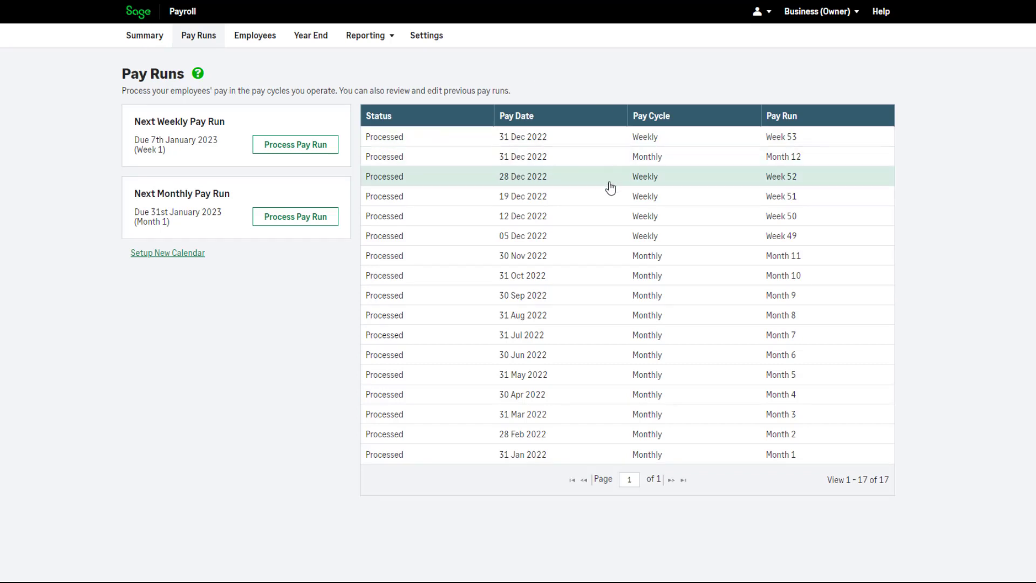
- Open the 19 Dec 2022 Week 51 pay run and view its Month 12 liability report
click(611, 199)
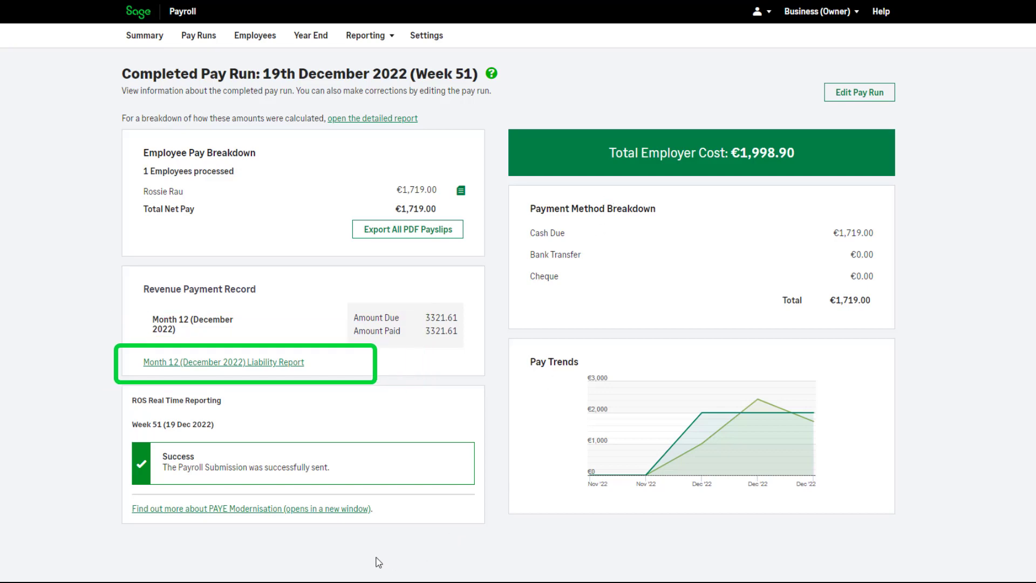
click(204, 363)
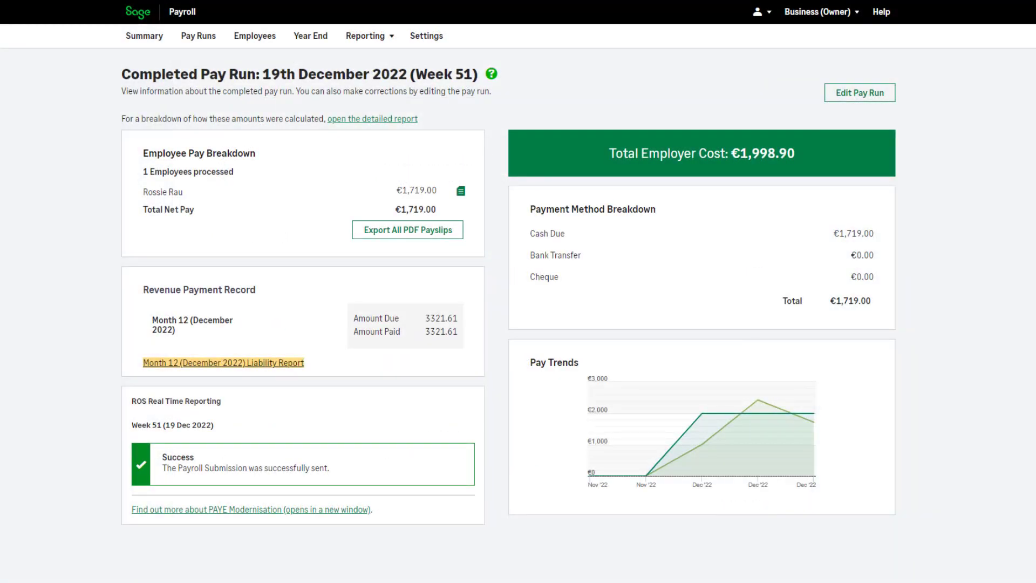
- Generate the Liability Totals report for Week 52
click(389, 37)
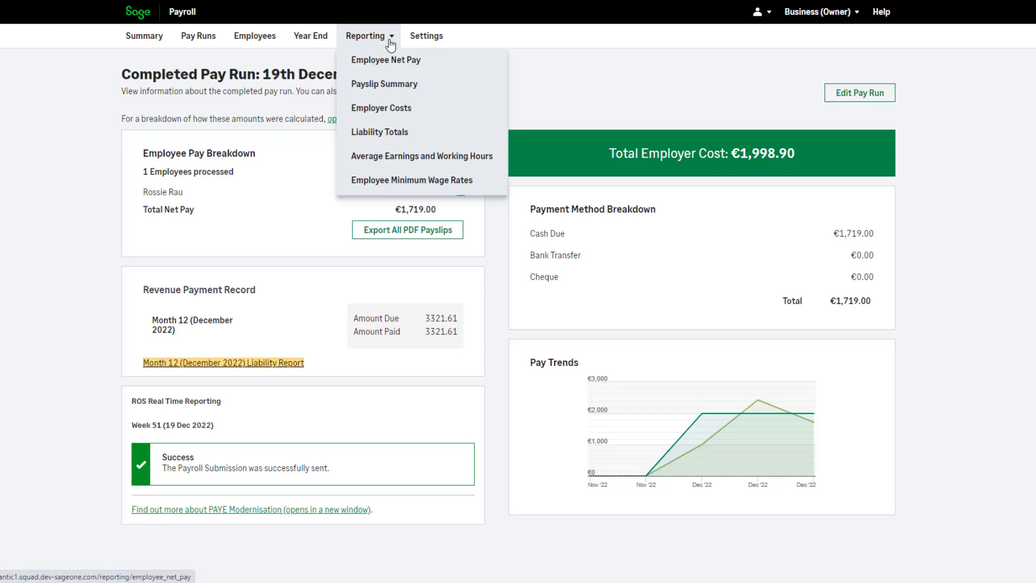
click(462, 142)
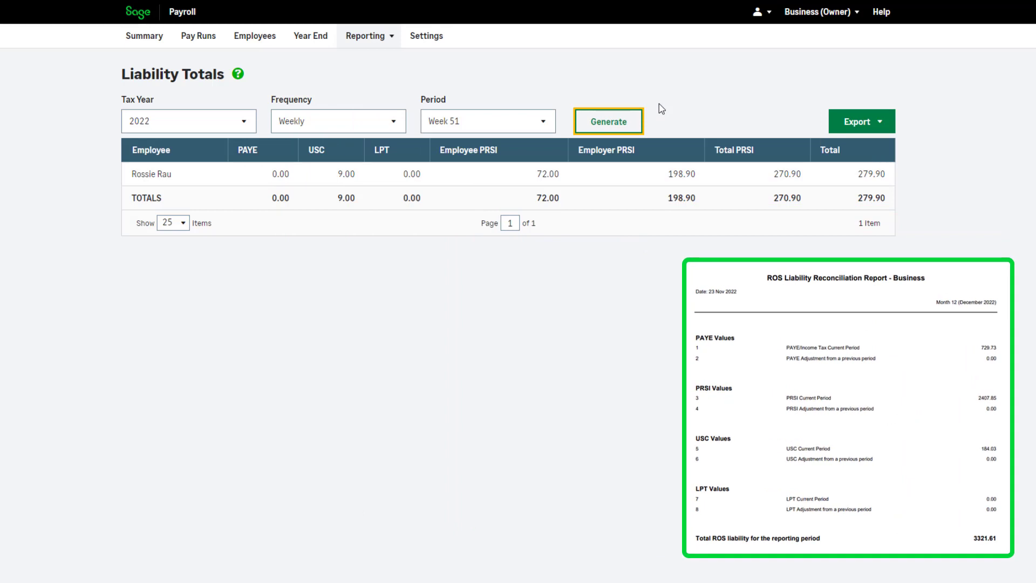
click(539, 122)
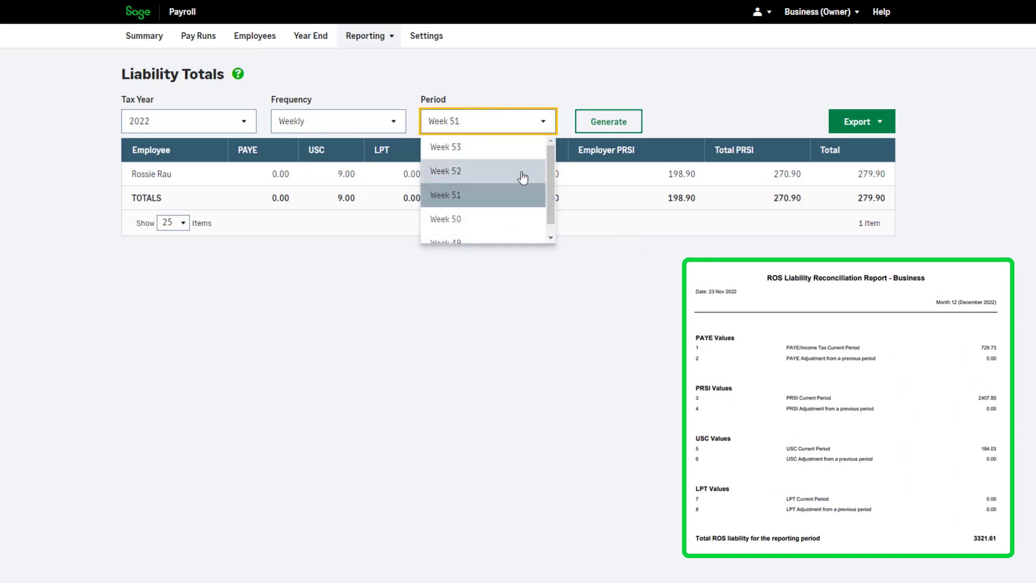
click(523, 174)
click(625, 122)
- Regenerate the Liability Totals report with Monthly frequency for Month 12
click(394, 123)
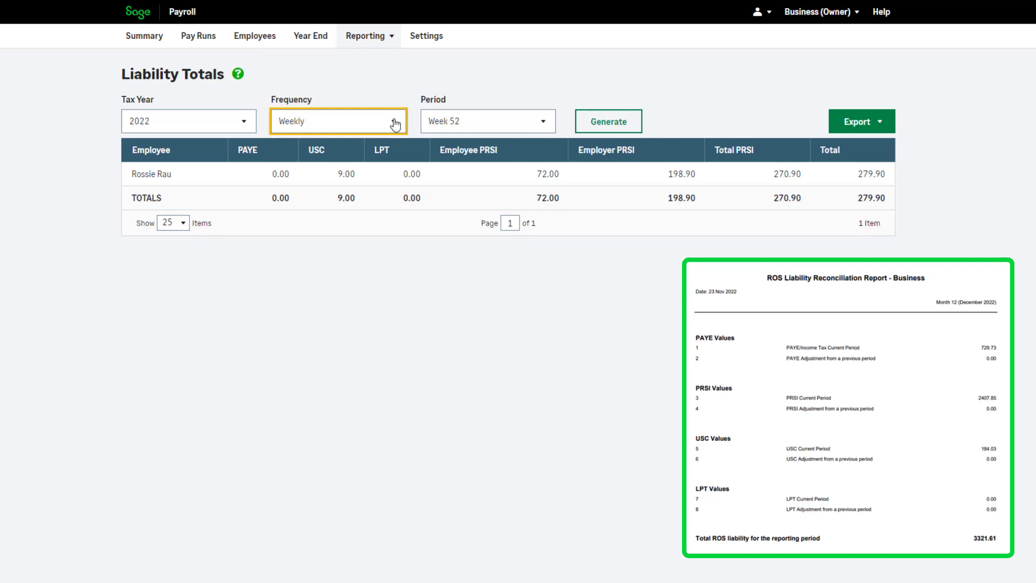
click(379, 144)
click(544, 126)
click(539, 142)
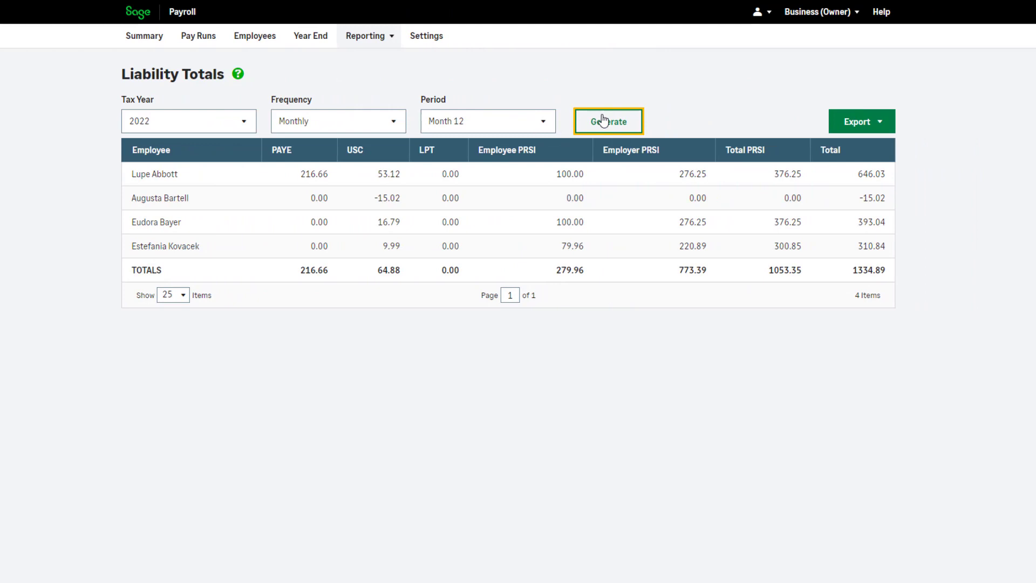
- Show the Year End page with 2022 kept as the tax year to report on
click(308, 51)
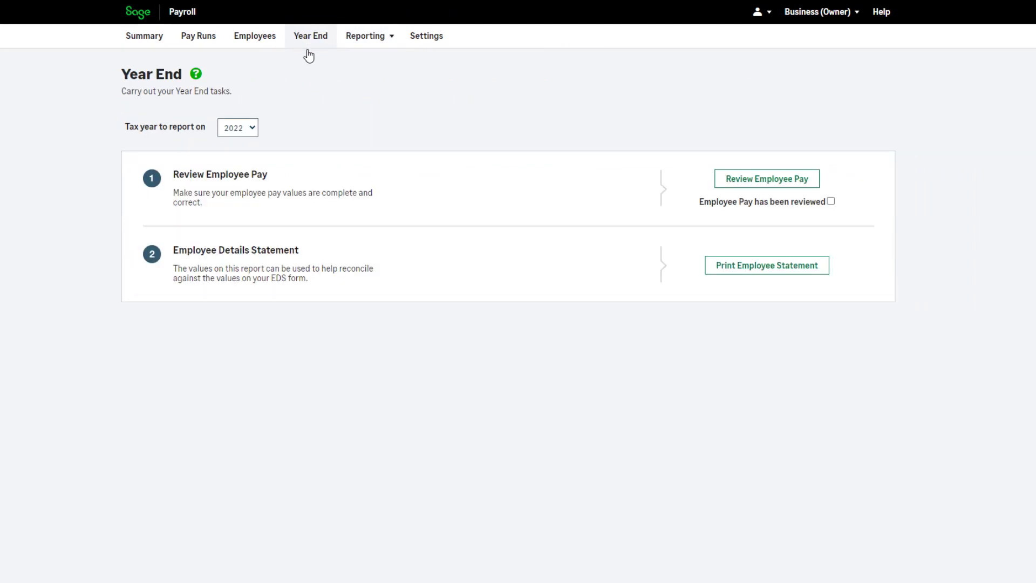
click(254, 136)
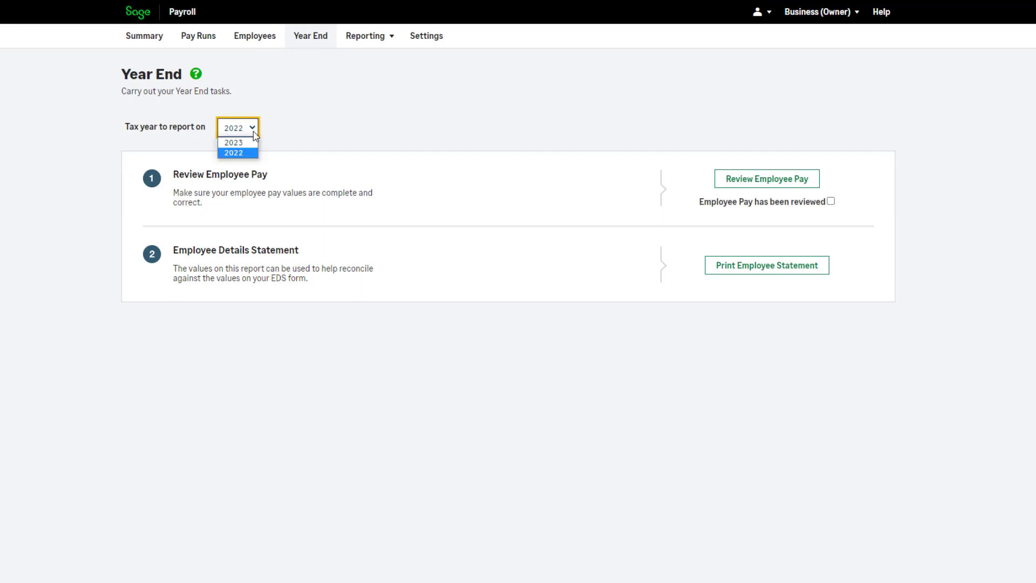
click(332, 131)
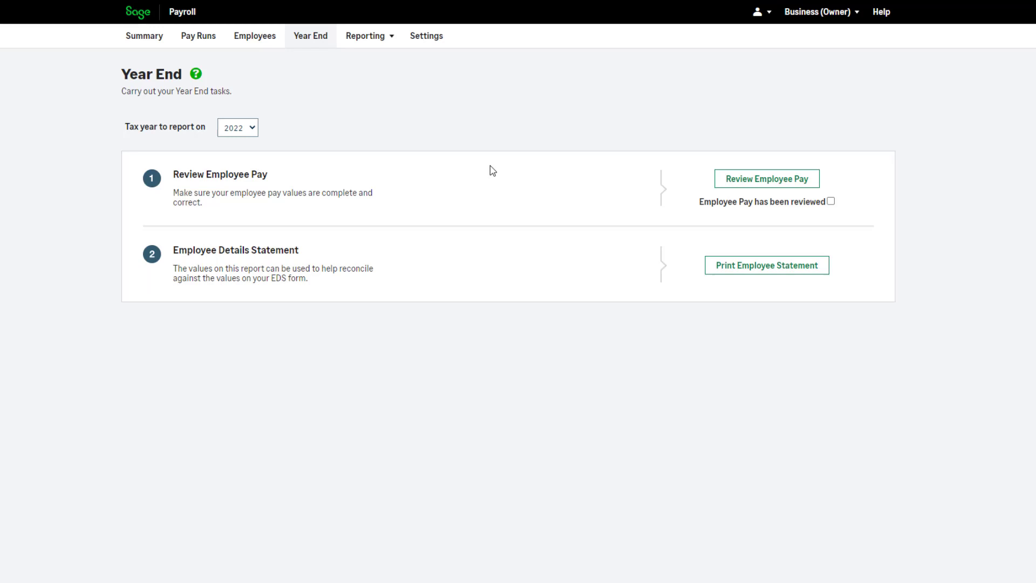
click(758, 185)
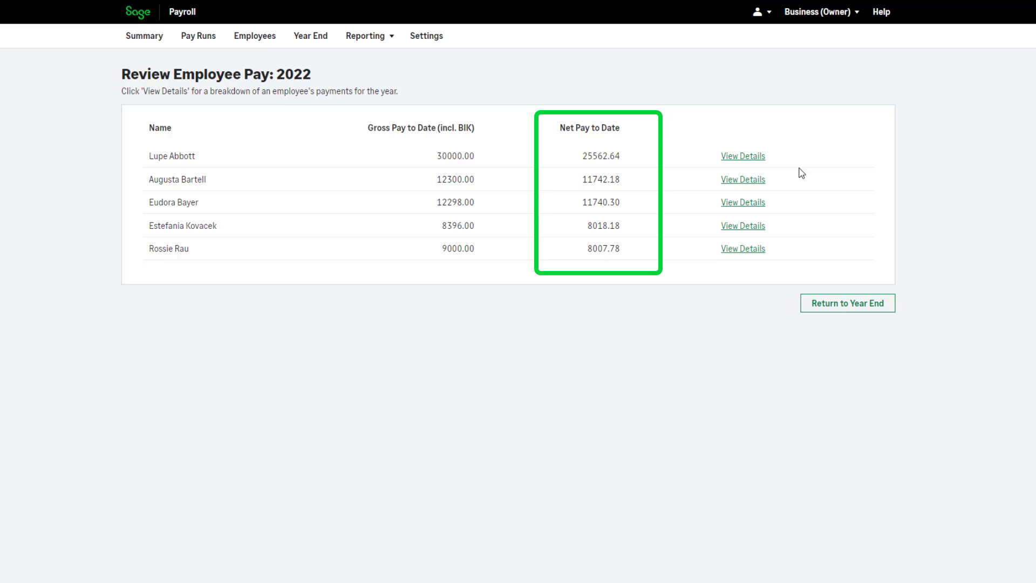
click(751, 160)
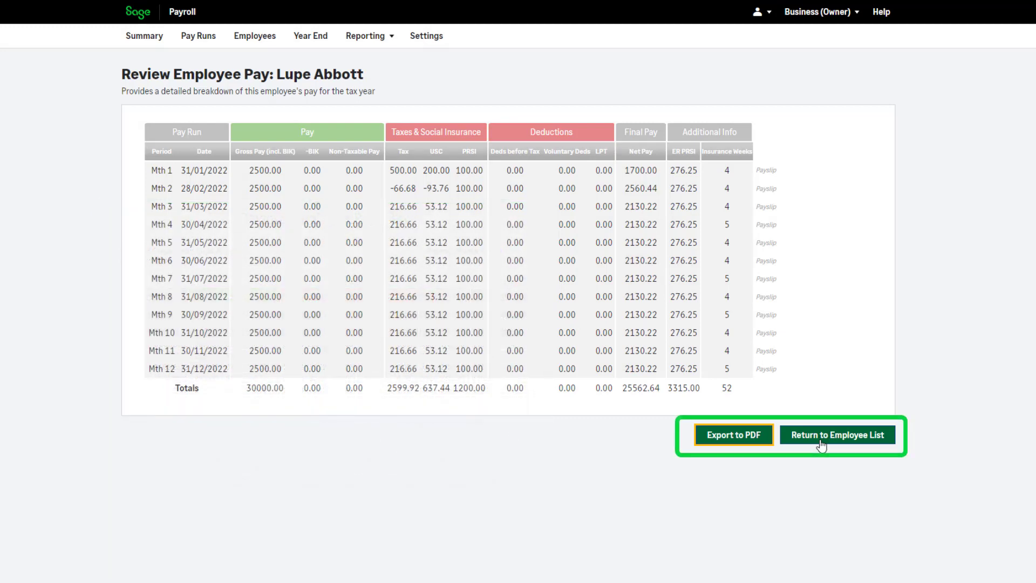
click(821, 441)
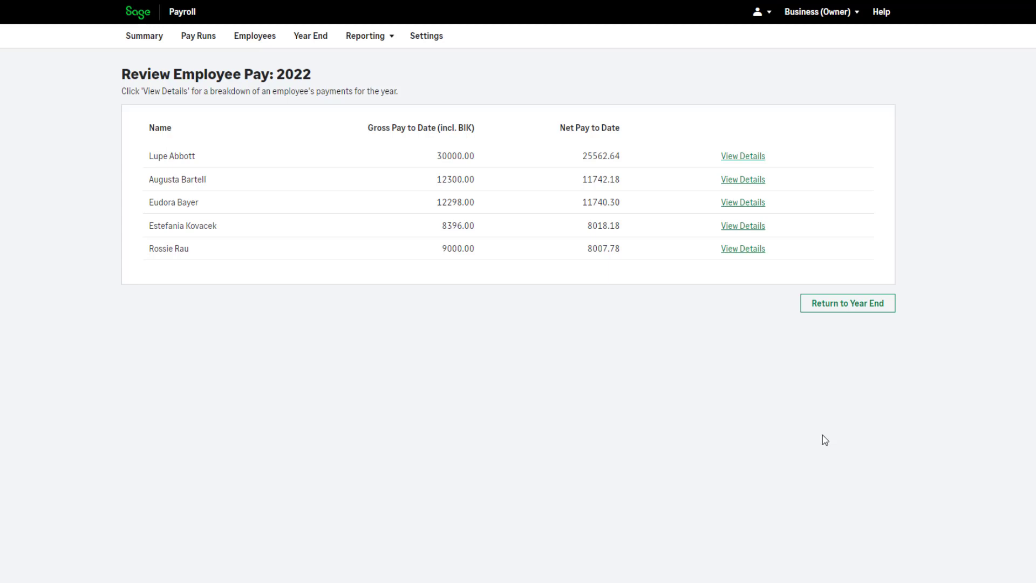
- Back on the Year End tasks, tick 'Employee Pay has been reviewed'
click(866, 317)
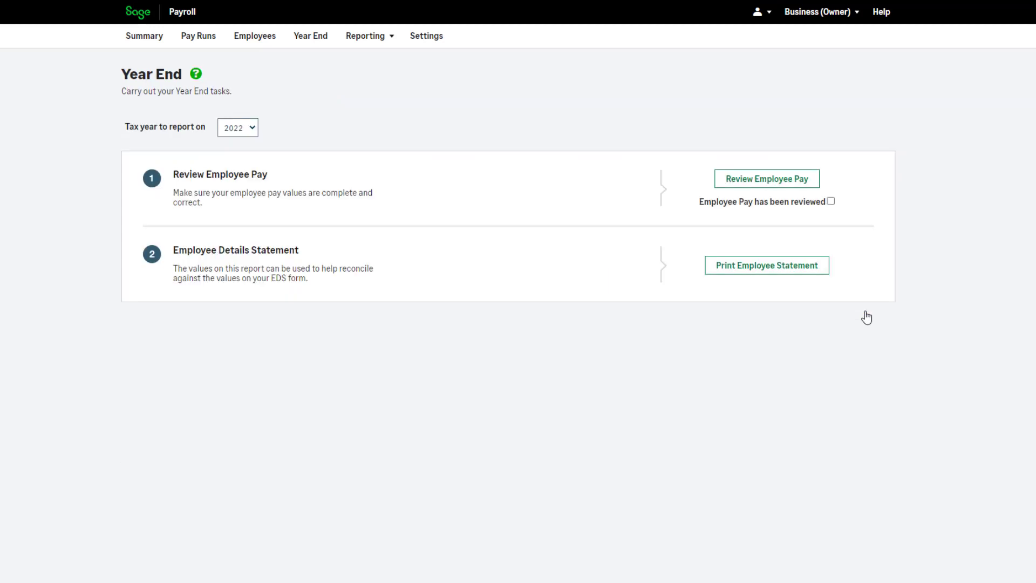
click(831, 204)
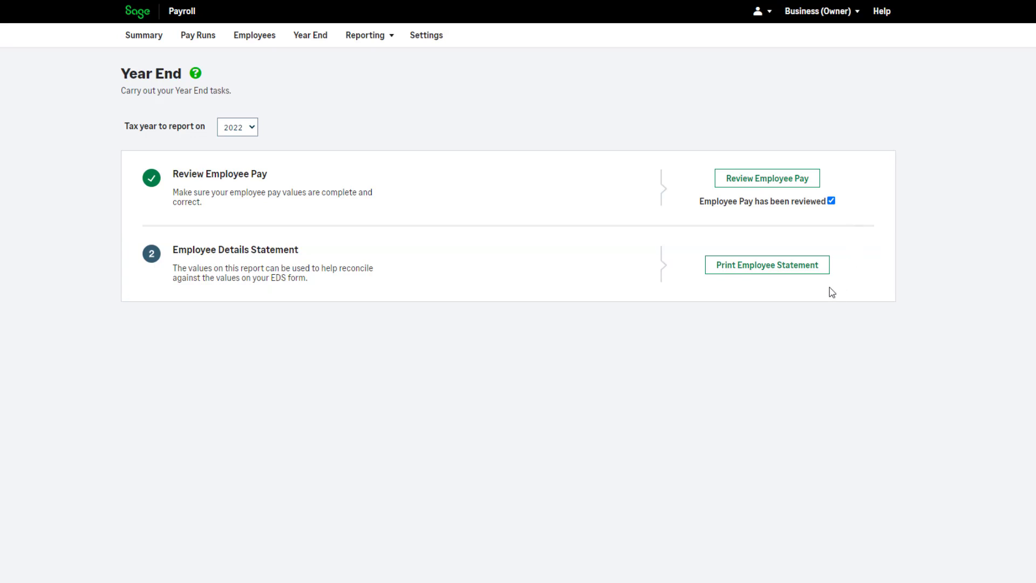
- Export the first employee's 2022 details statement to PDF
click(773, 273)
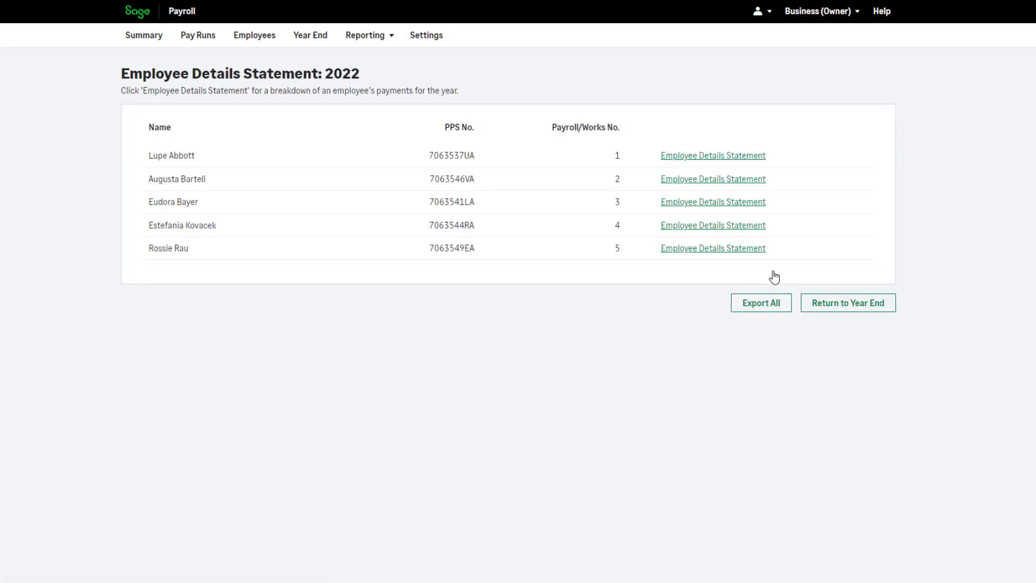
click(723, 161)
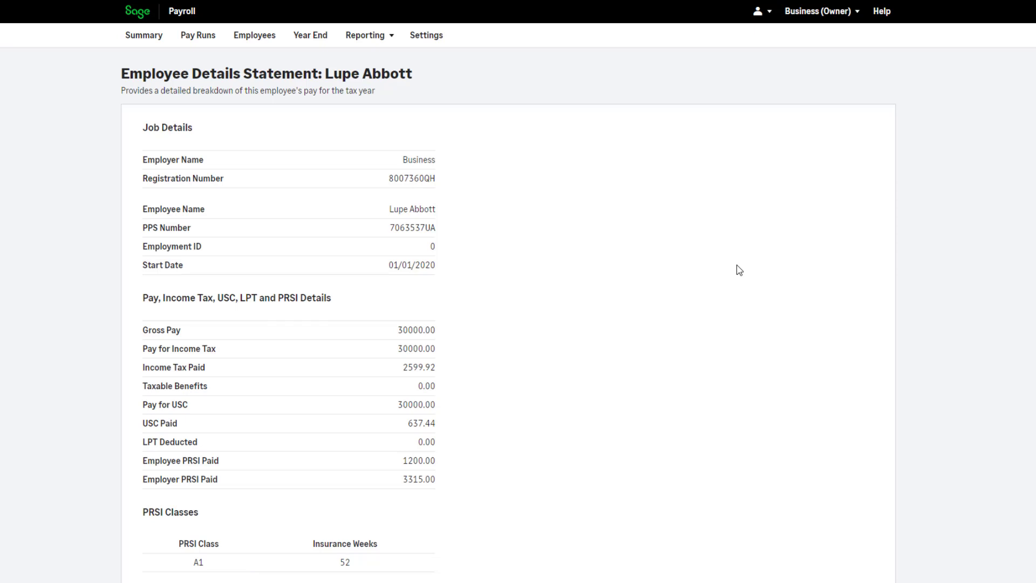
scroll(737, 268, down, 2)
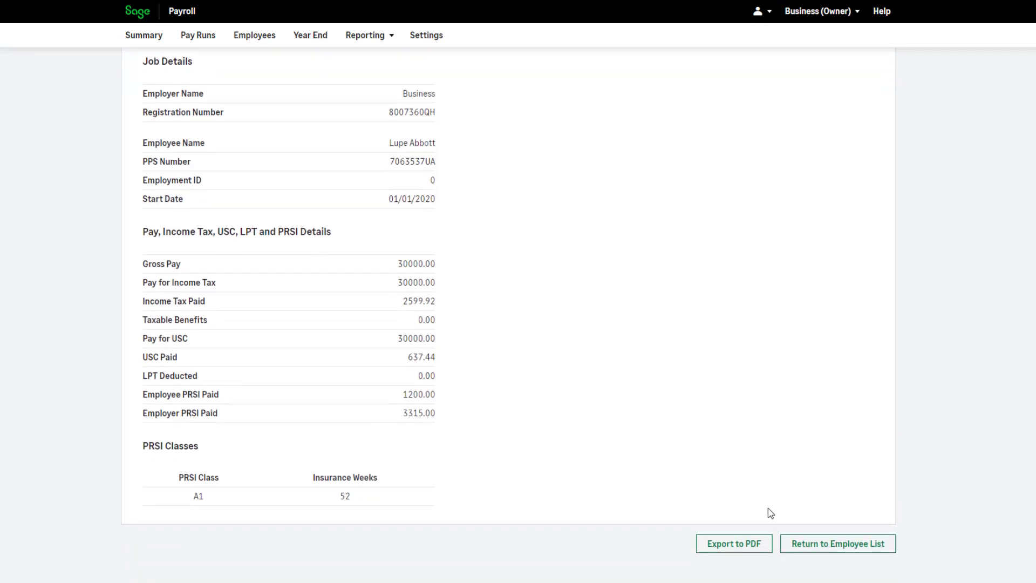
click(760, 556)
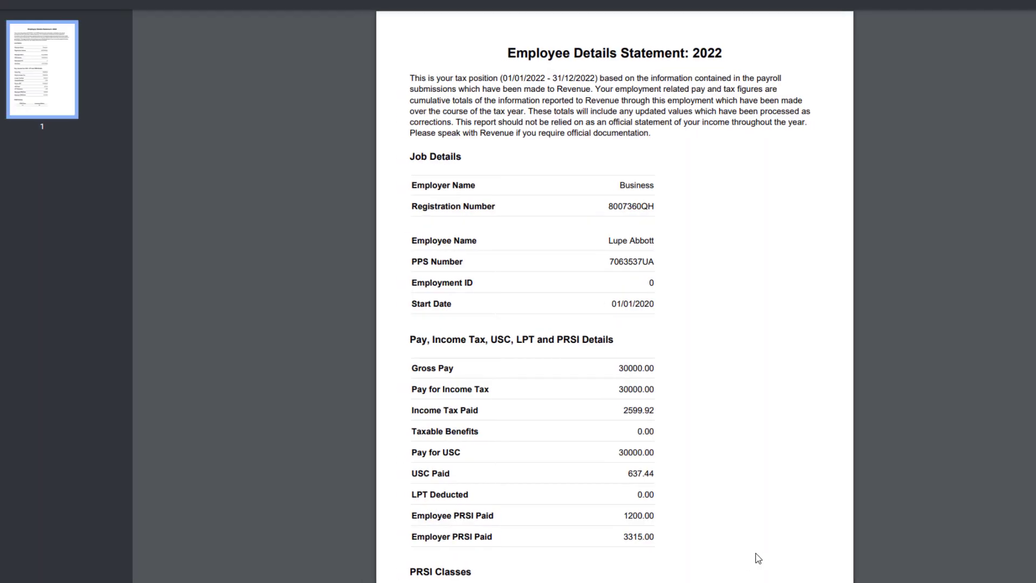
- Return to the employee statements list and export all statements together with Export All
scroll(760, 403, down, 2)
scroll(761, 403, up, 2)
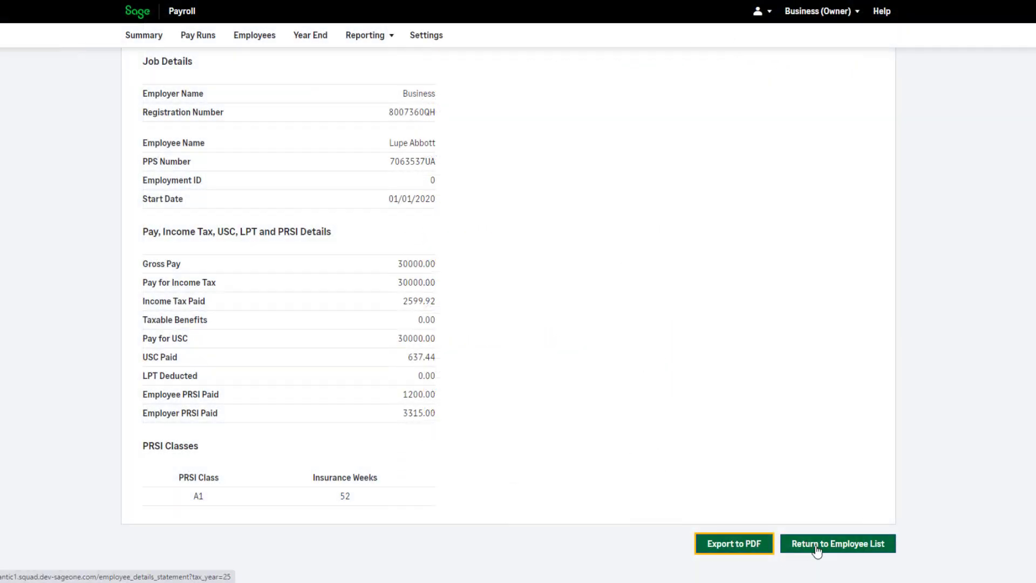
click(820, 552)
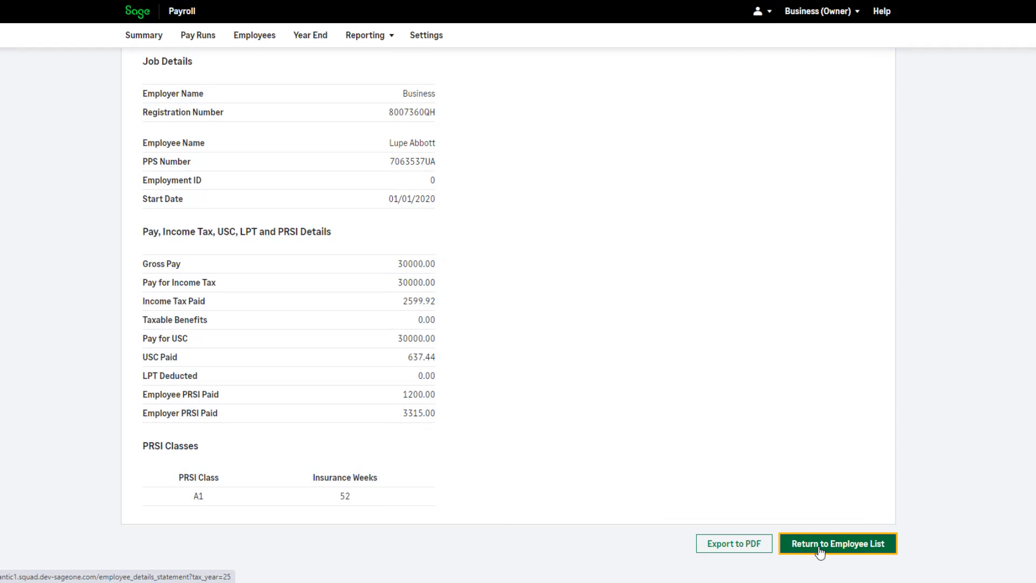
click(820, 552)
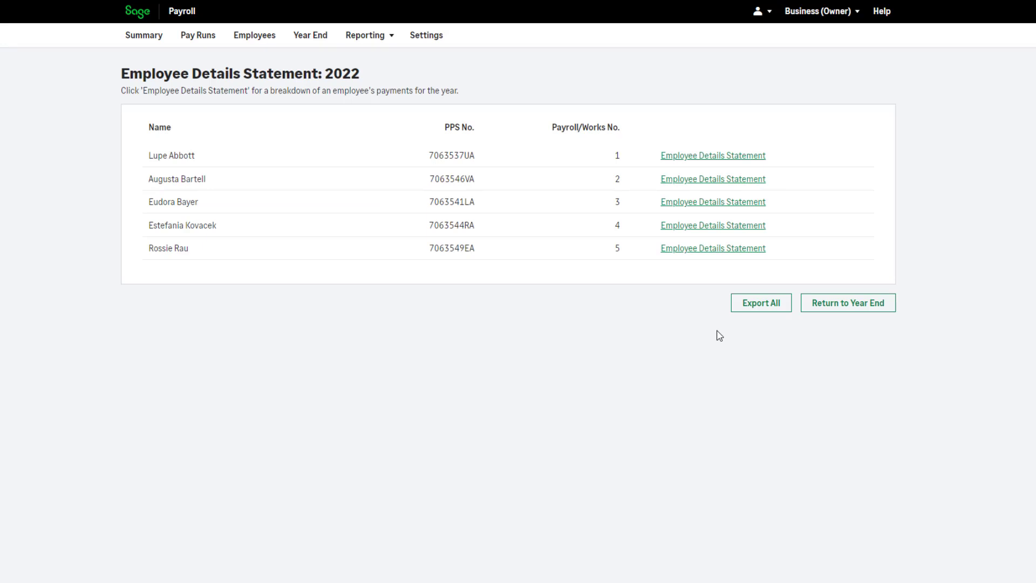
click(755, 312)
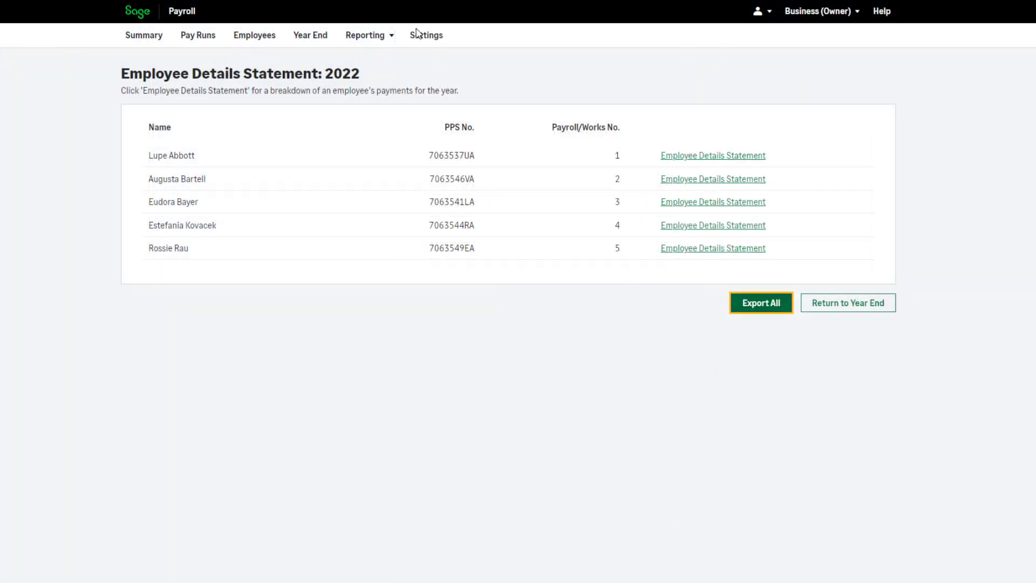
- Return to the Year End overview
click(875, 309)
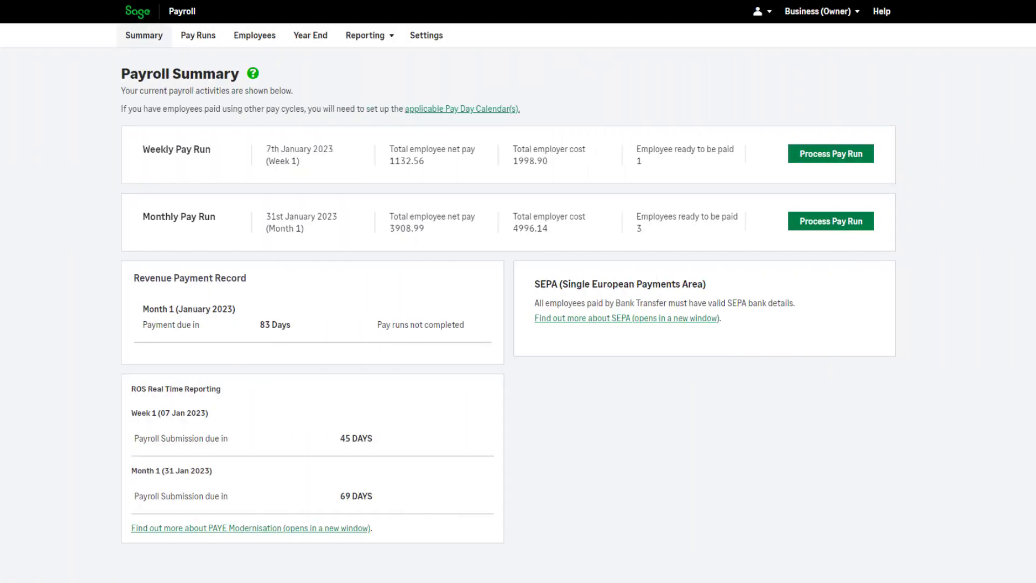
- Create a new Statutory Sick Pay payment under Payments & Deductions in the Statutory Pay category
click(427, 39)
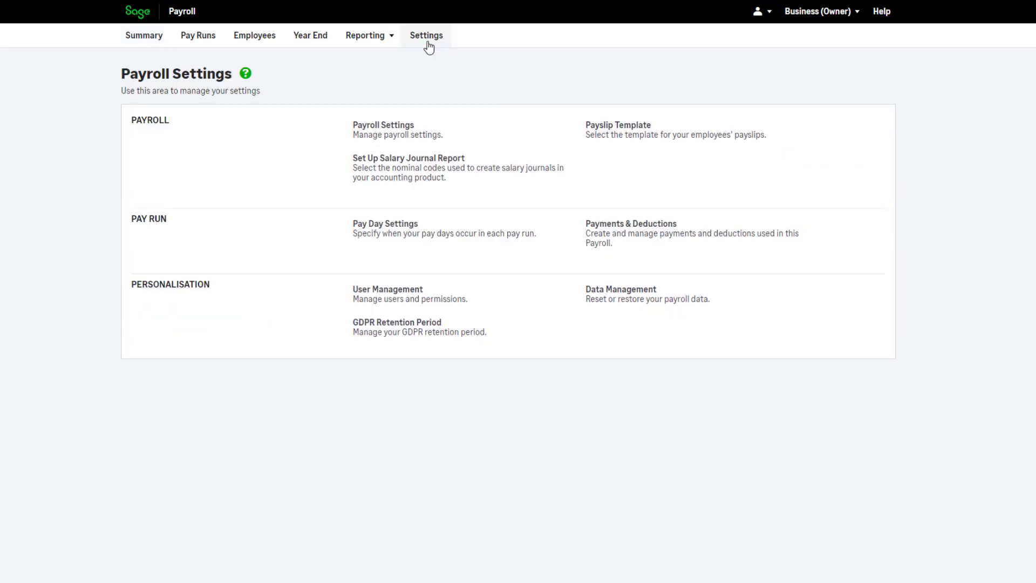
click(612, 249)
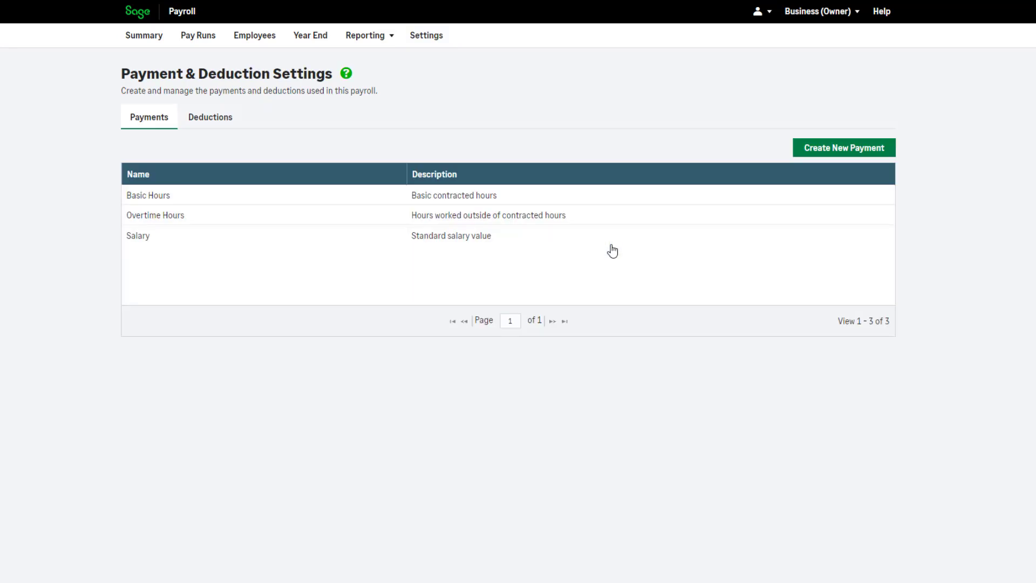
click(826, 153)
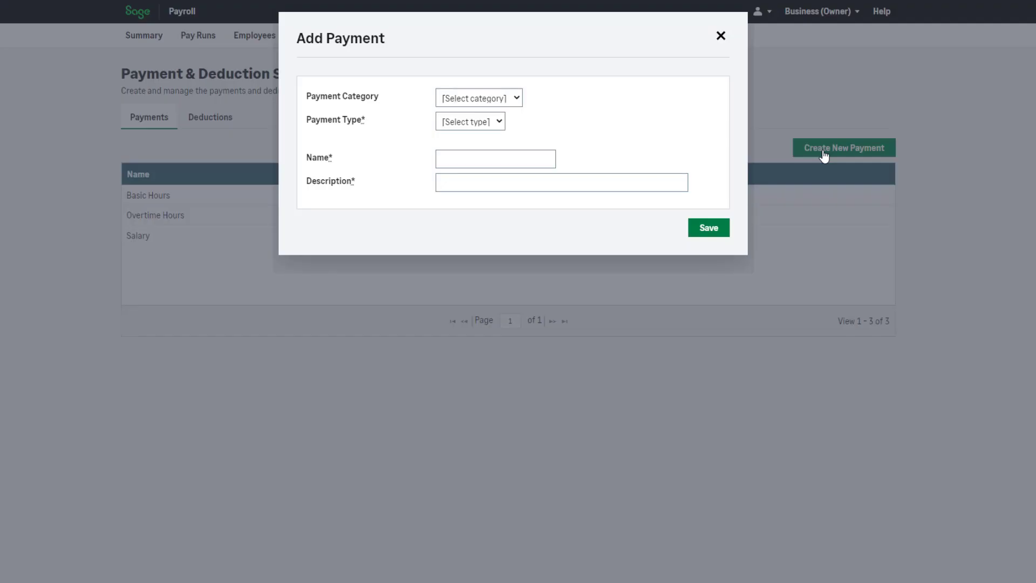
click(513, 98)
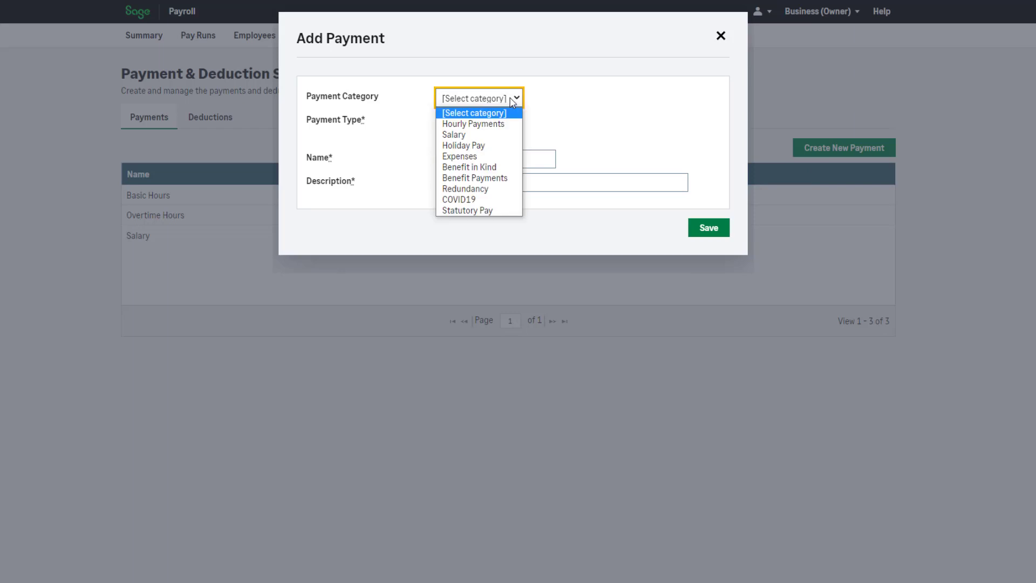
click(516, 210)
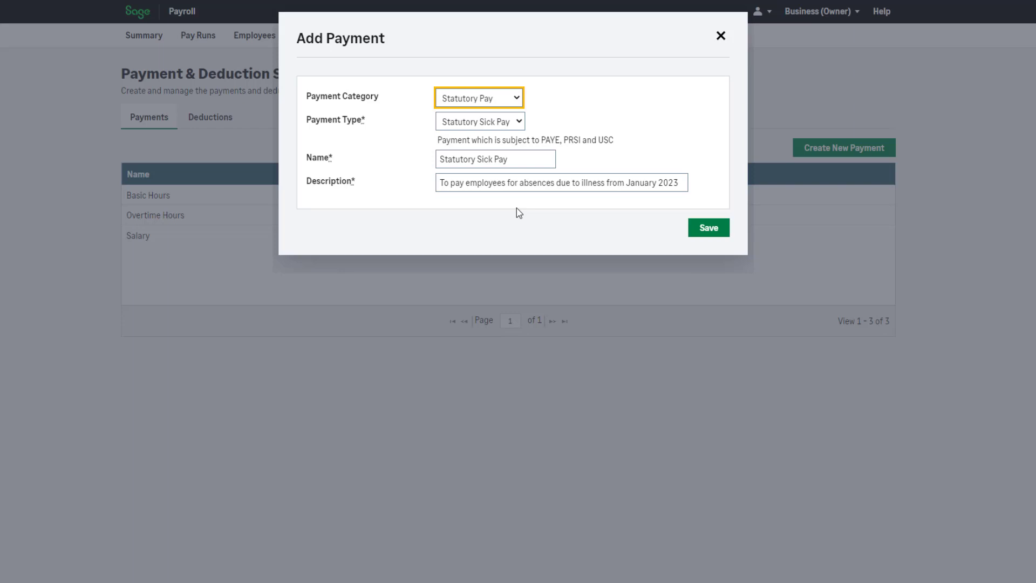
click(695, 231)
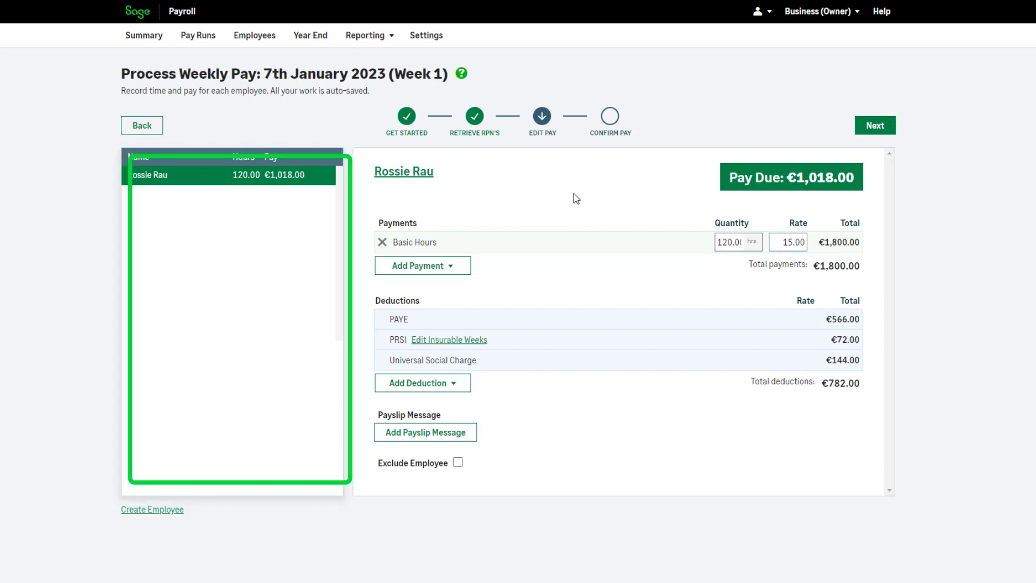
- Add medically certified Statutory Sick Pay of 2 days at 100 average daily earnings to the Week 1 pay
click(462, 270)
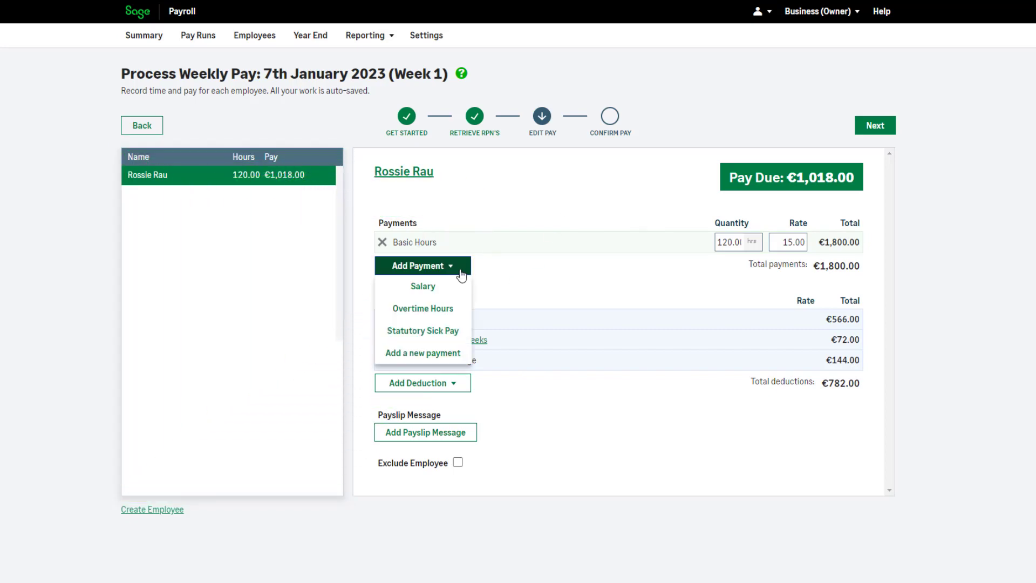
click(448, 343)
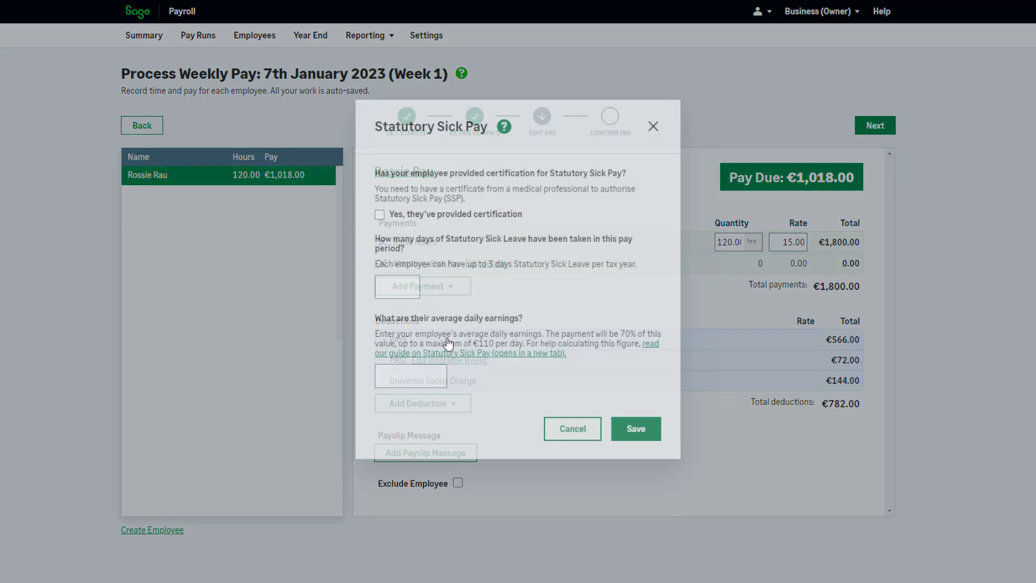
click(381, 219)
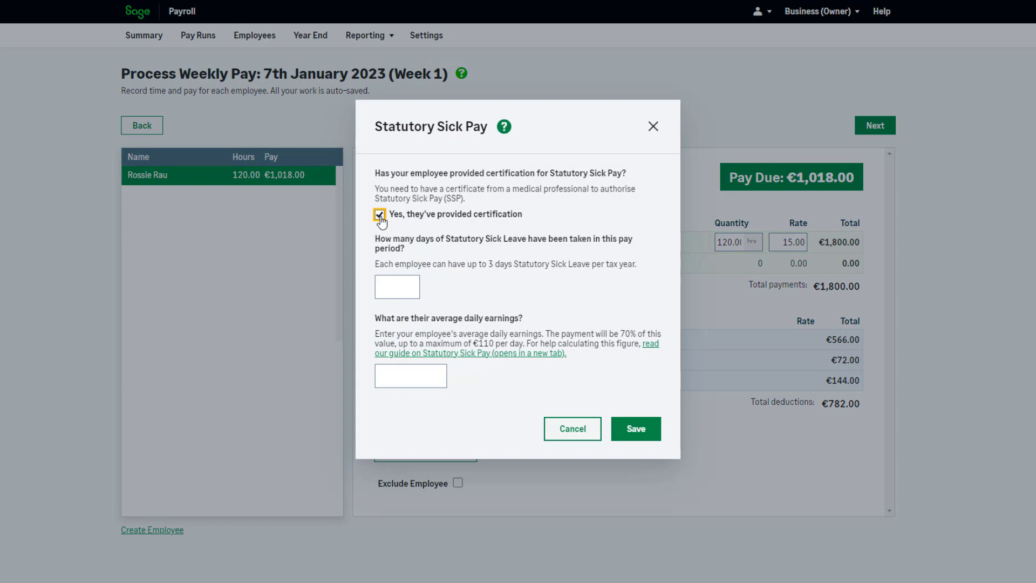
click(394, 284)
text(2)
click(409, 376)
text(100)
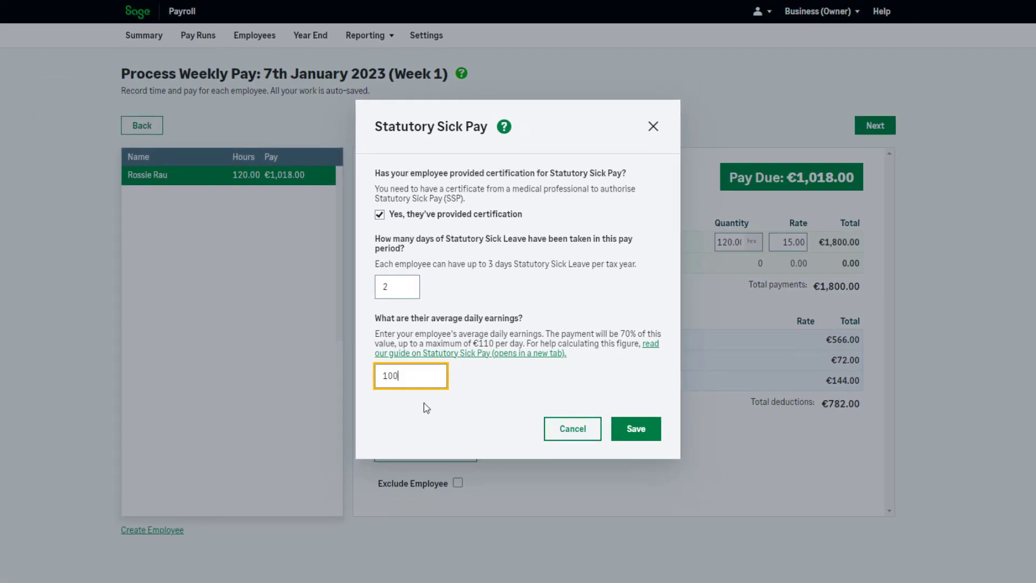
click(643, 427)
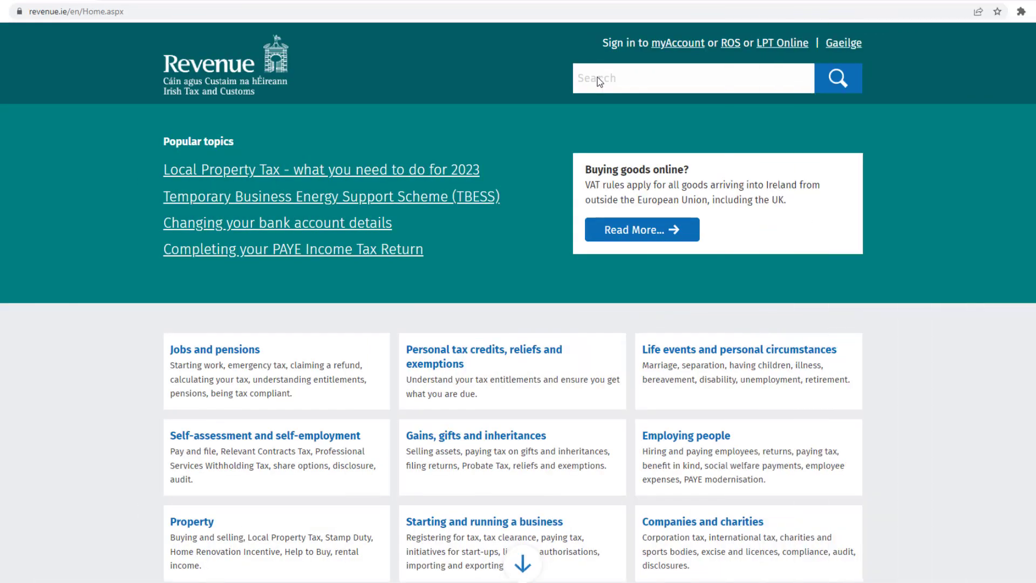
- Search Revenue.ie for 'renew digital certificate' and open 'How to renew your ROS digital certificate'
click(598, 80)
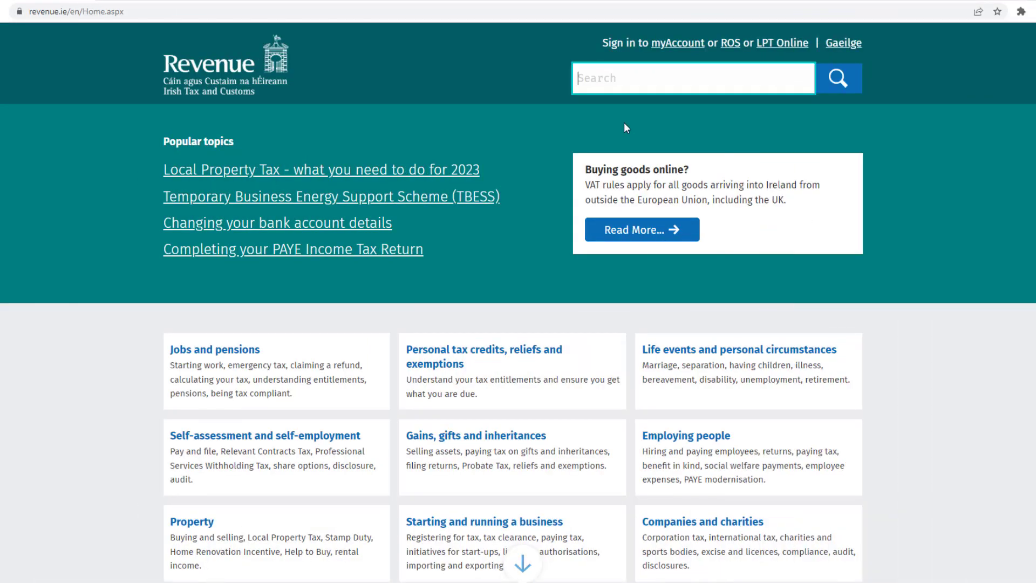
text(rene)
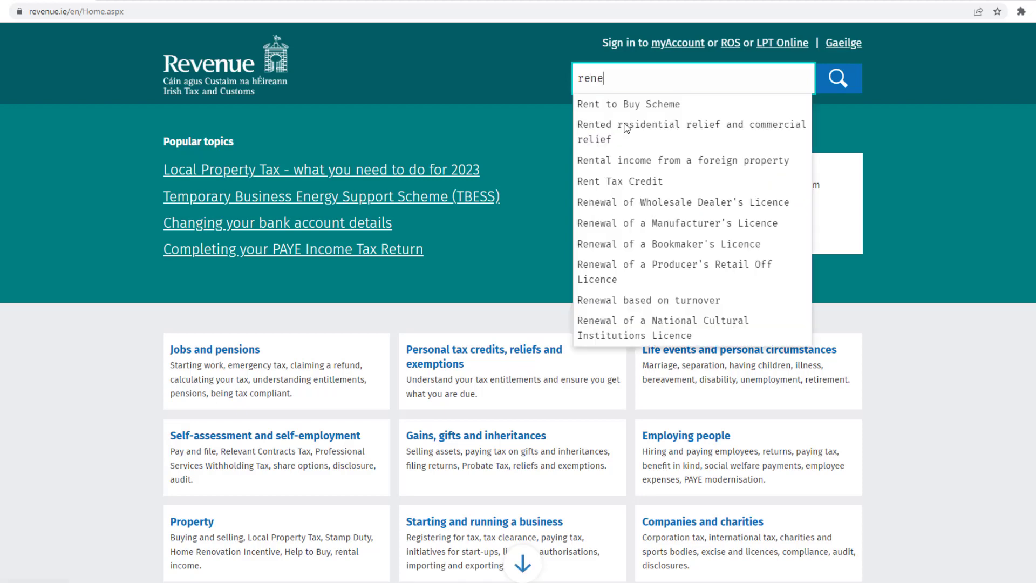
text(w digit)
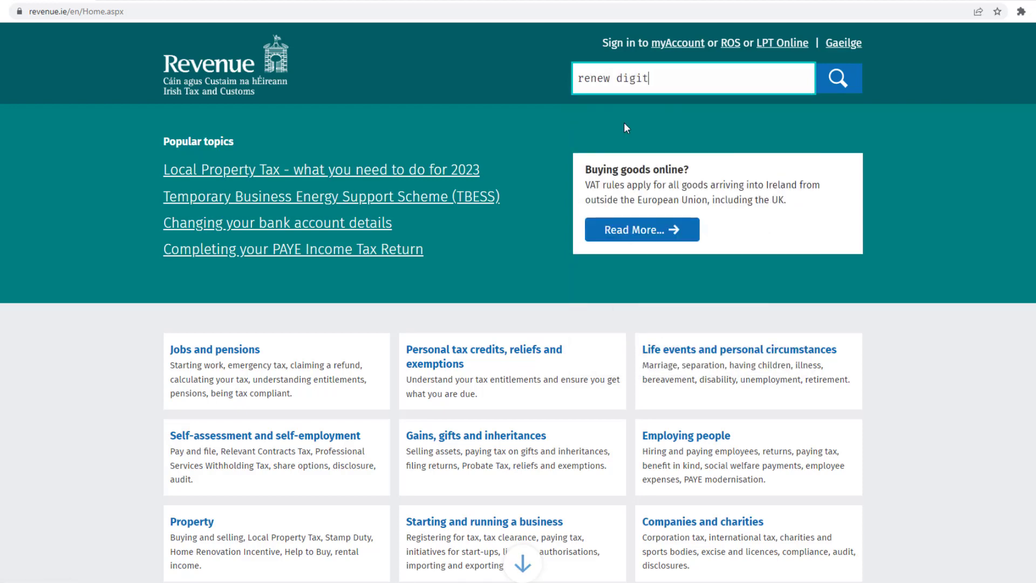
text(al certificate)
key(Return)
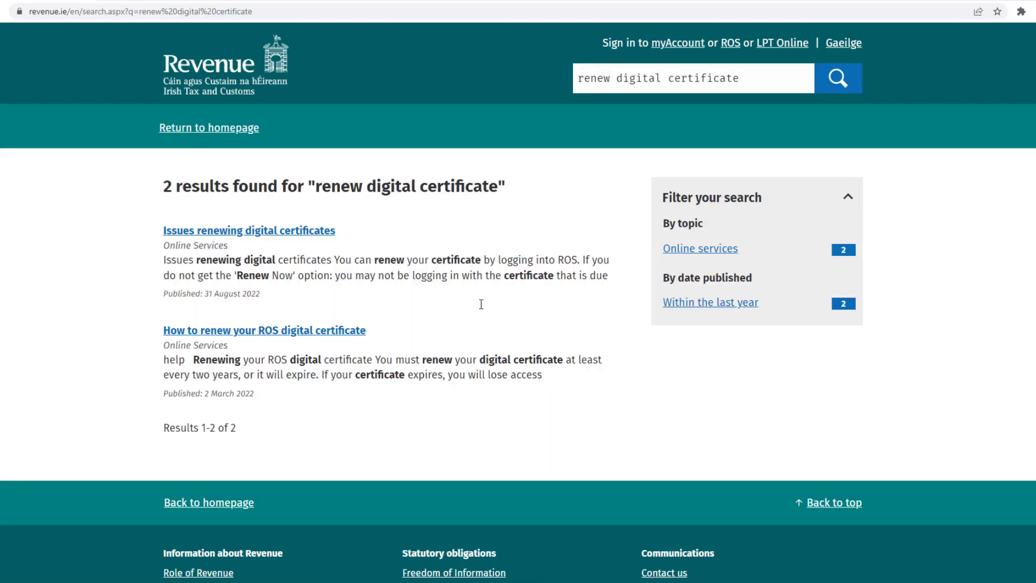
click(286, 336)
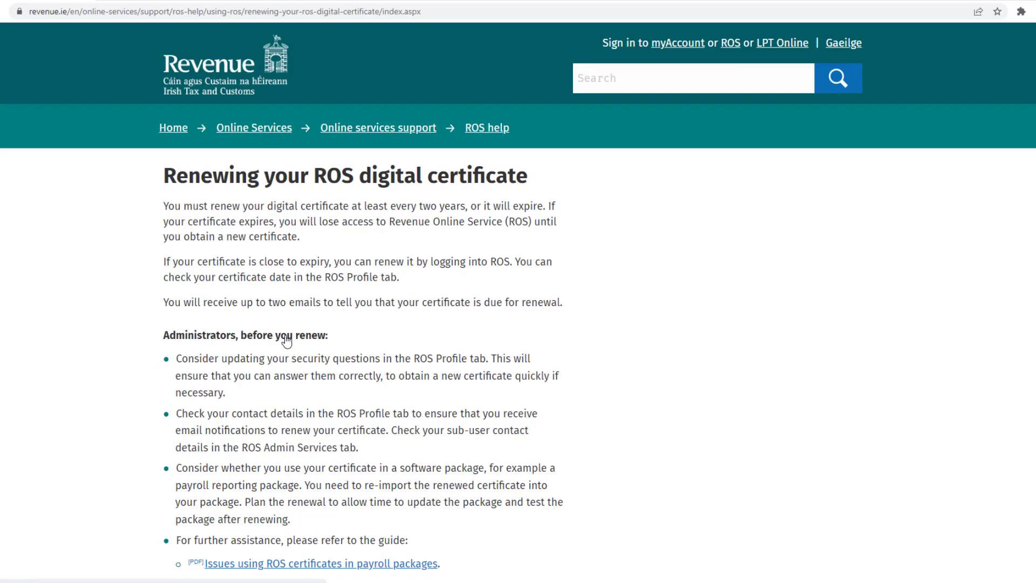